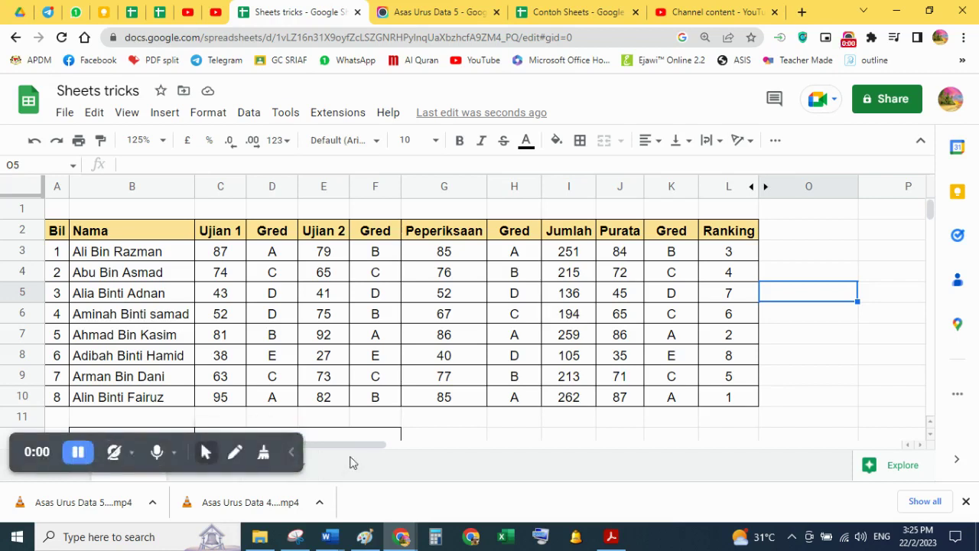
Select the student names in the Nama column, starting from the first student in B3.
{"action": "mouse_move", "coordinate": [47, 459]}
{"action": "left_mouse_down"}
{"action": "mouse_move", "coordinate": [307, 455]}
{"action": "mouse_move", "coordinate": [648, 467]}
{"action": "left_mouse_up"}
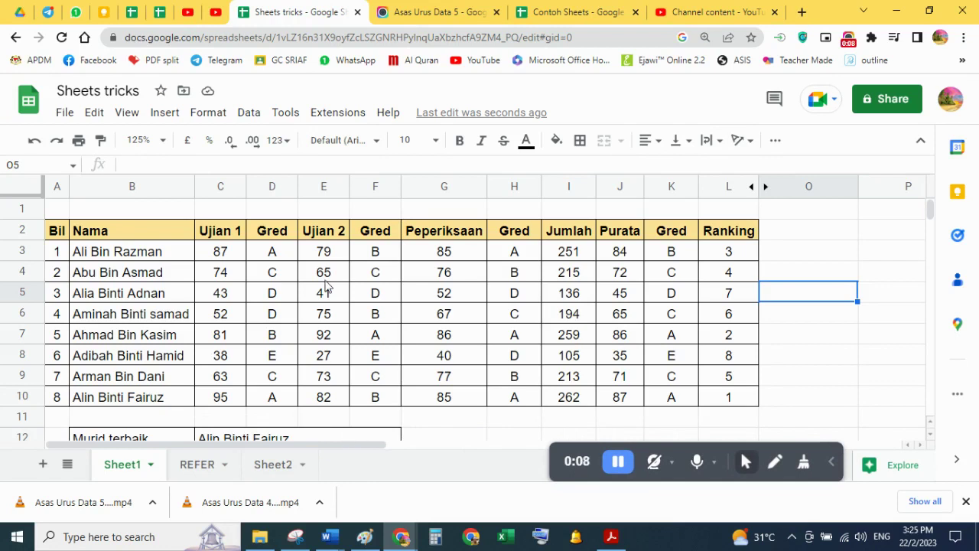
{"action": "left_click", "coordinate": [144, 260]}
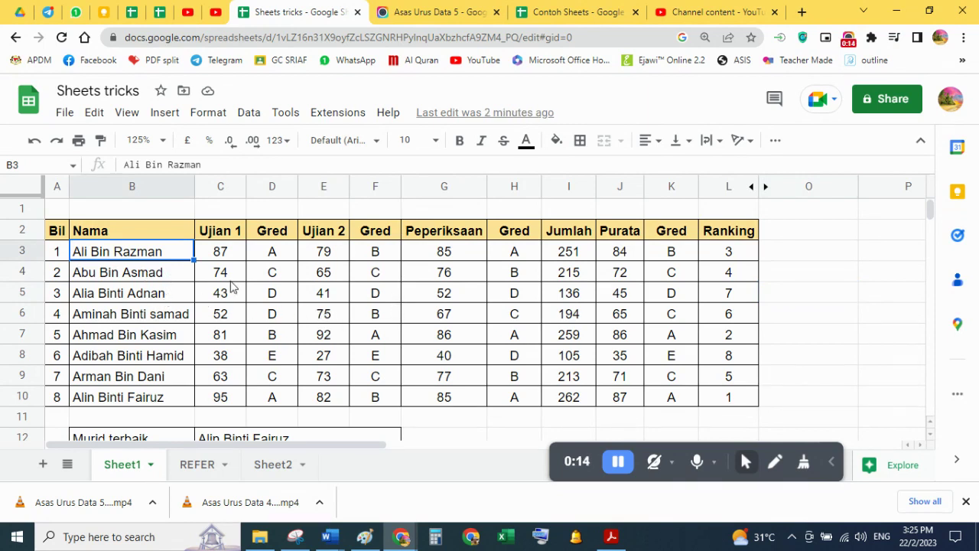
{"action": "left_click_drag", "start_coordinate": [165, 253], "coordinate": [169, 398]}
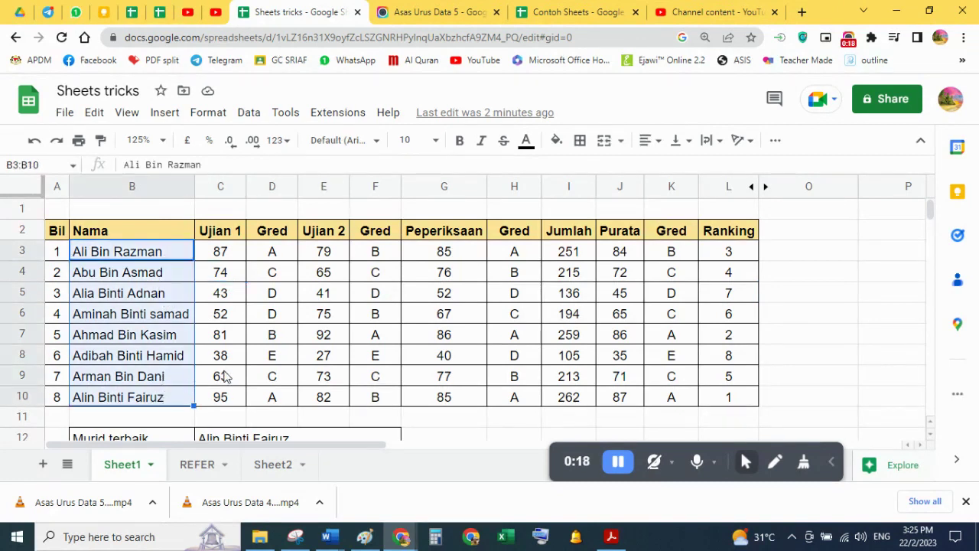
{"action": "left_click", "coordinate": [216, 303]}
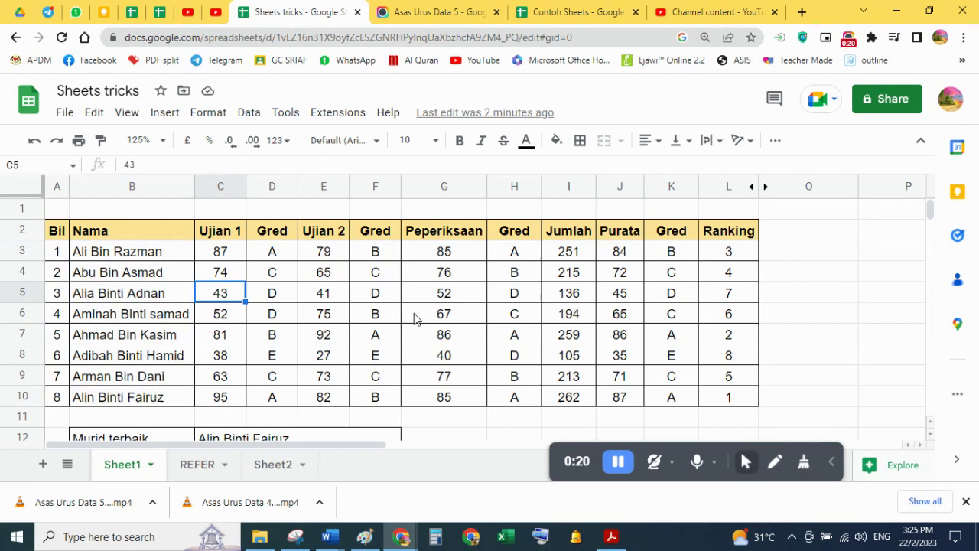
Enter =COUNTIFS(B3,"*BINTI*") in O3, which returns 0.
{"action": "left_click", "coordinate": [791, 260]}
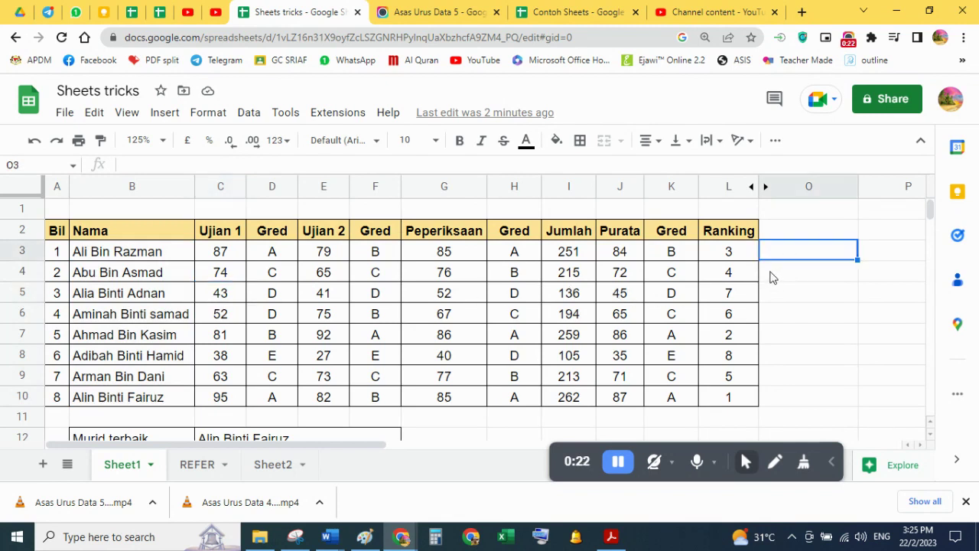
{"action": "type", "text": "="}
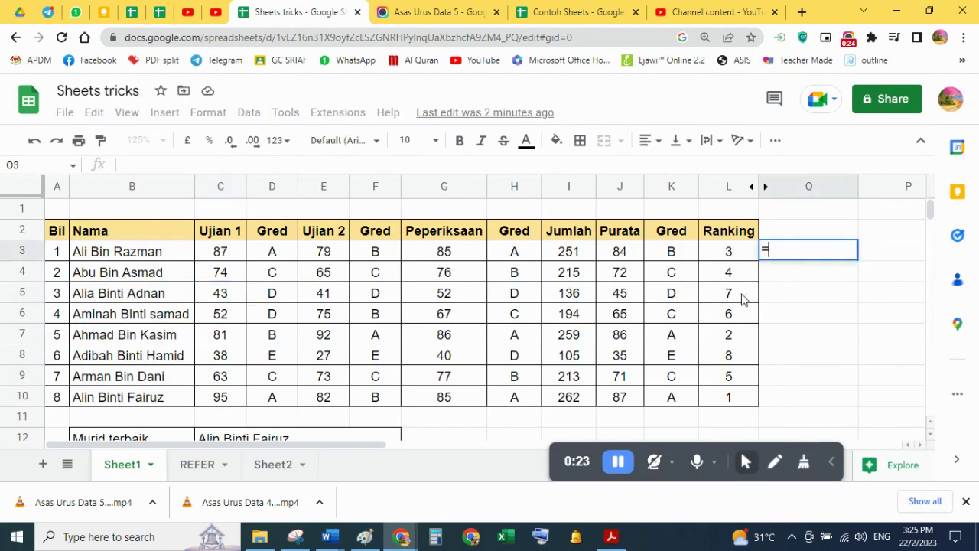
{"action": "type", "text": "count"}
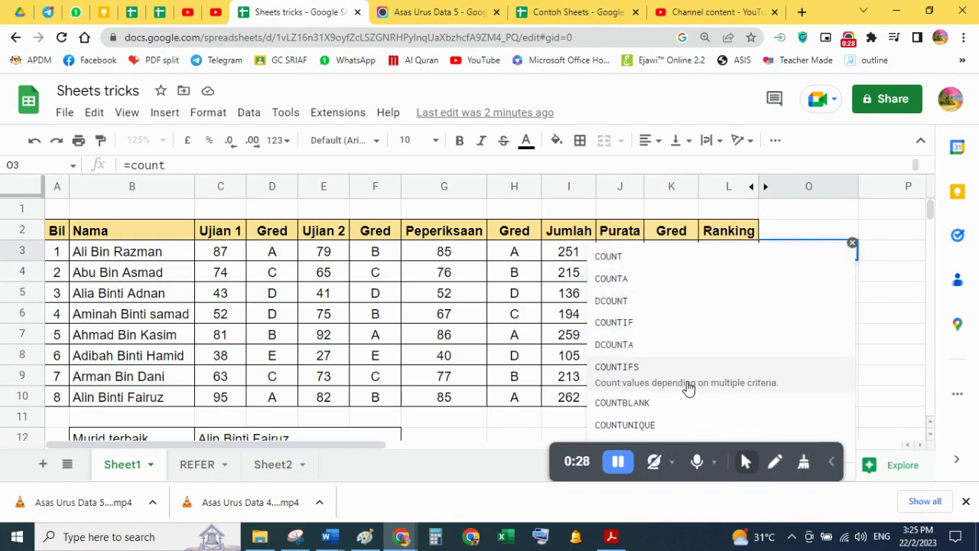
{"action": "left_click", "coordinate": [691, 384]}
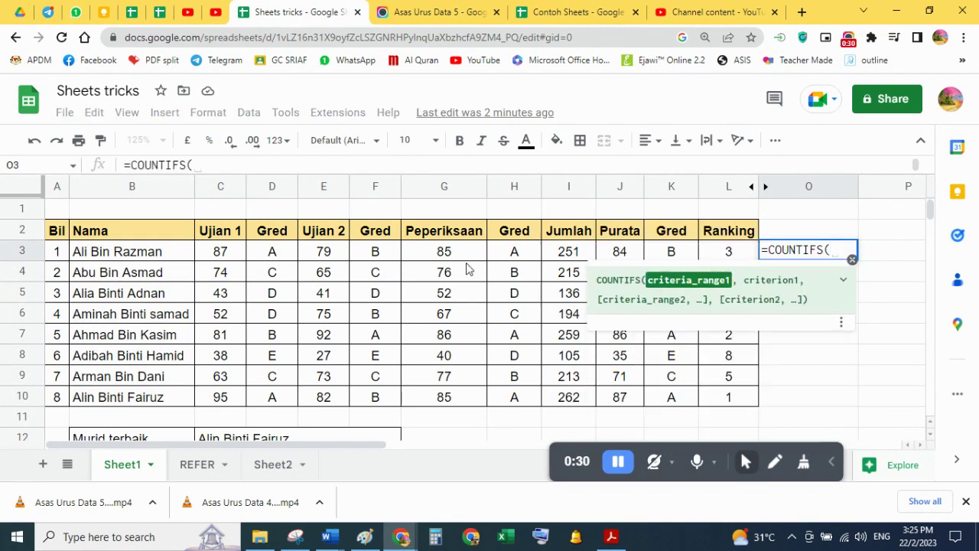
{"action": "left_click", "coordinate": [186, 255]}
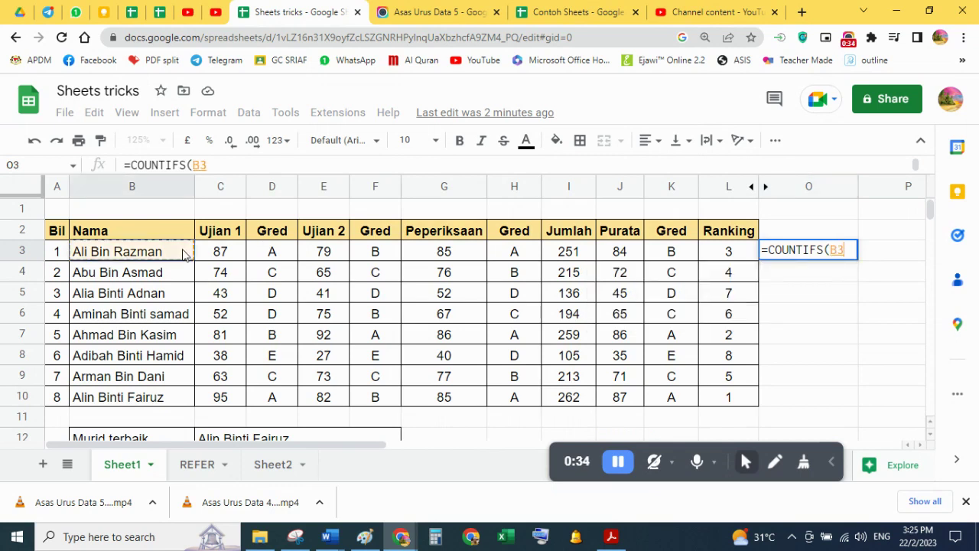
{"action": "type", "text": ","}
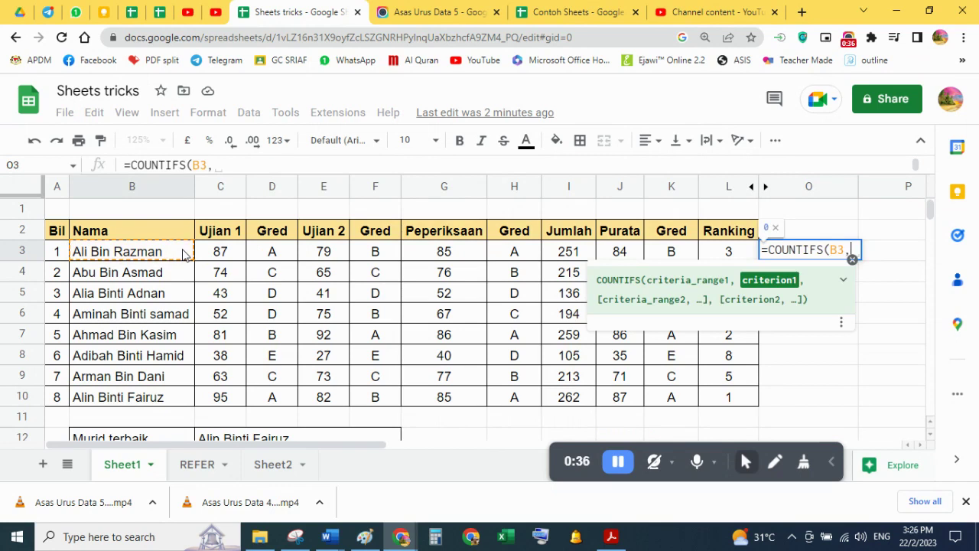
{"action": "type", "text": "\""}
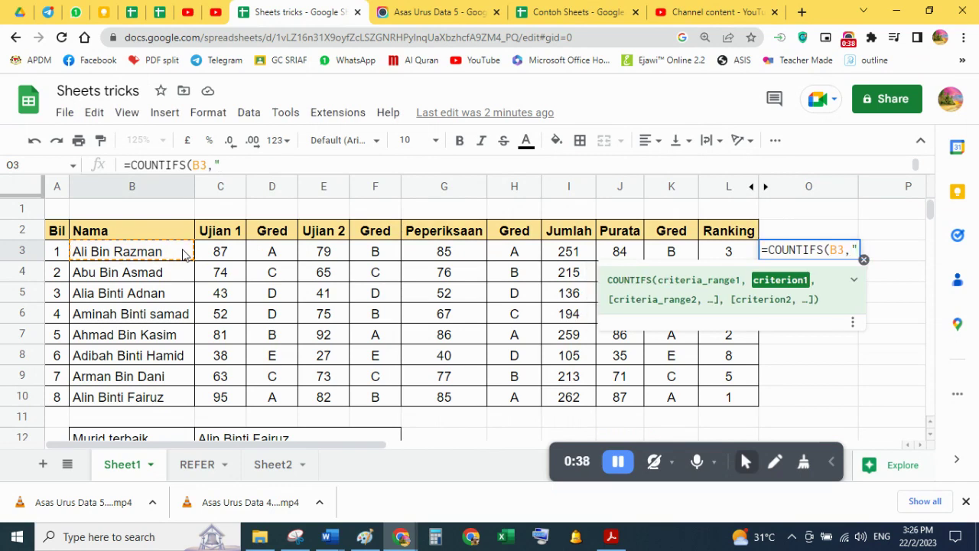
{"action": "type", "text": "*BINTI"}
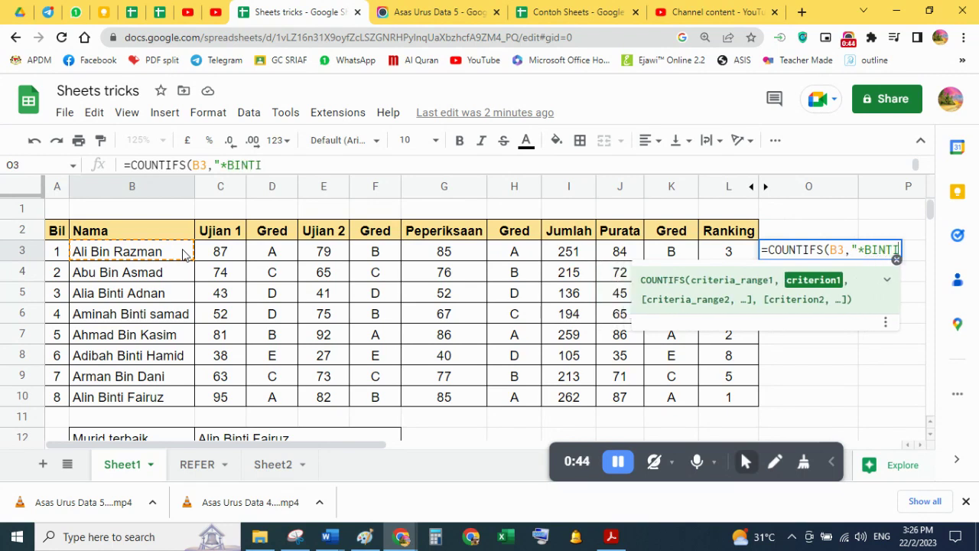
{"action": "type", "text": "*"}
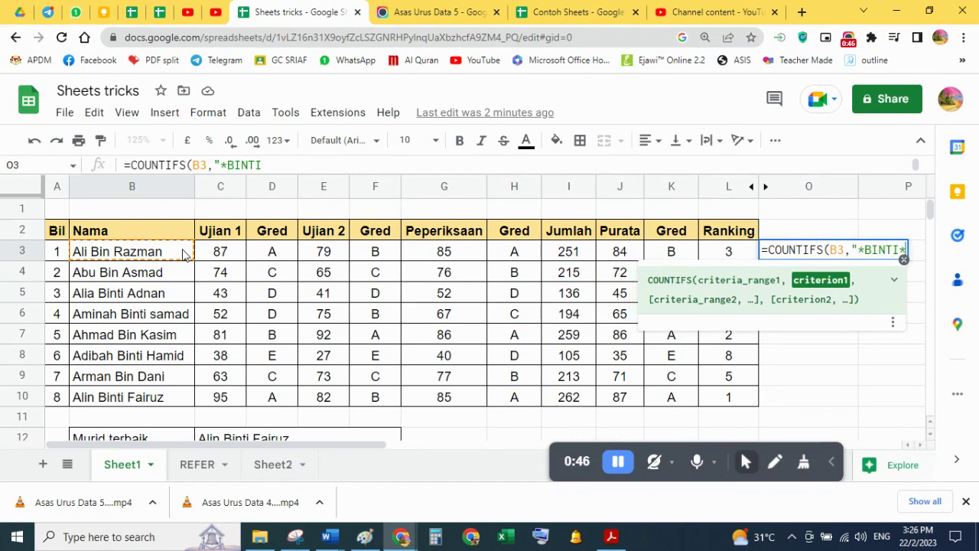
{"action": "type", "text": "\""}
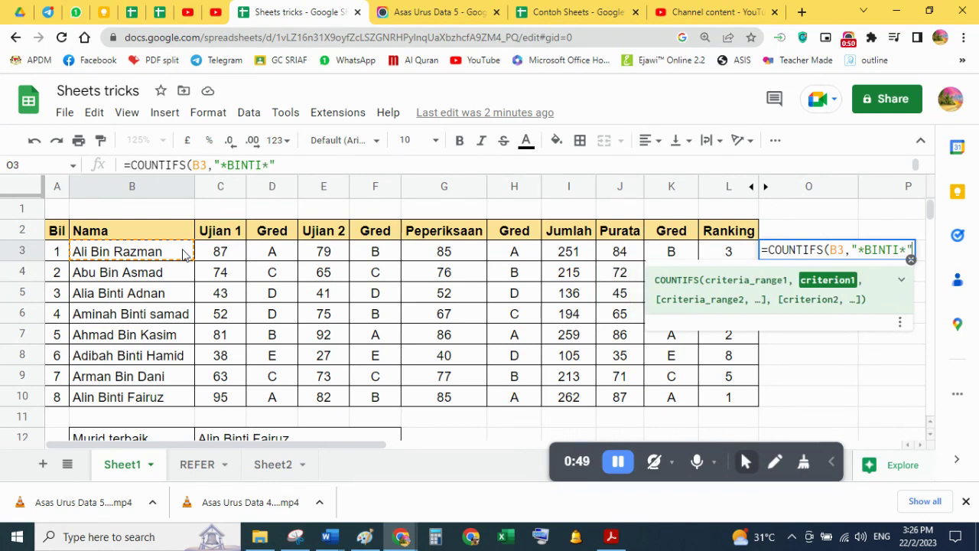
{"action": "key", "text": "Return"}
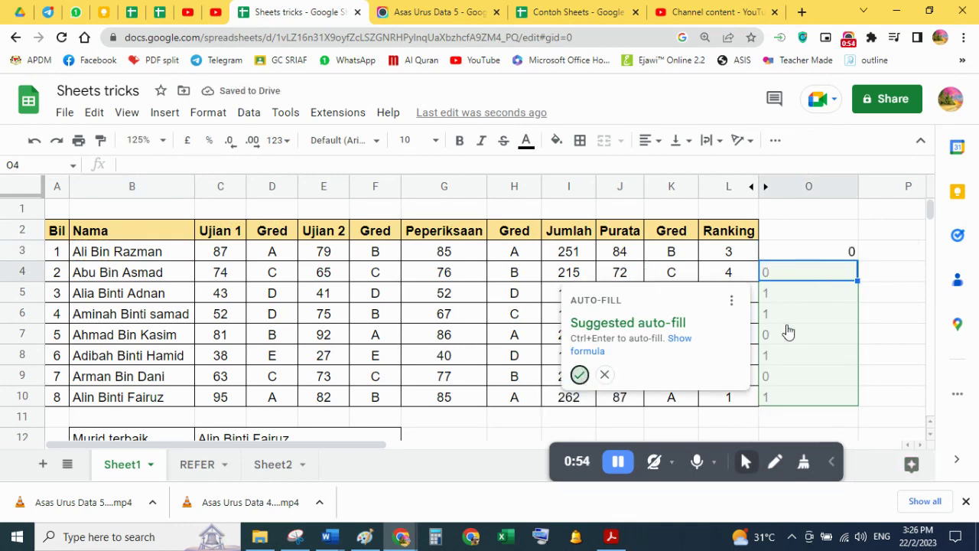
Accept the auto-fill of the BINTI check into O4:O10 and make column O narrower.
{"action": "key", "text": "ctrl+Return"}
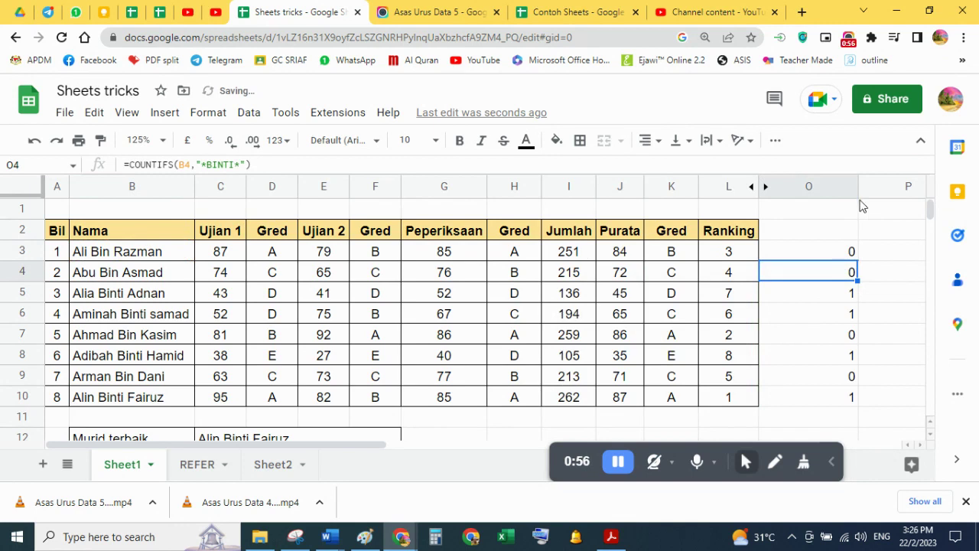
{"action": "left_click_drag", "start_coordinate": [858, 186], "coordinate": [810, 186]}
{"action": "left_click", "coordinate": [890, 269]}
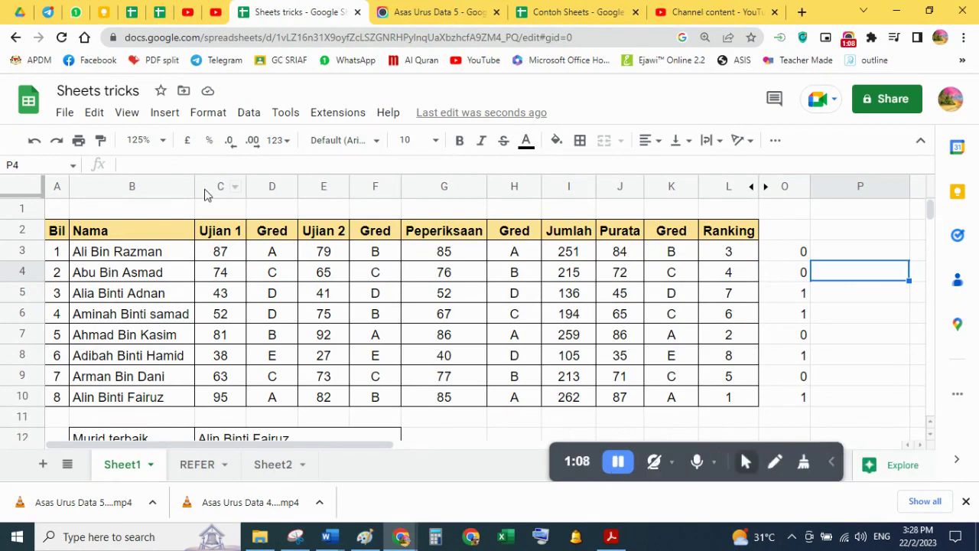
Insert an empty column to the right of the Nama column.
{"action": "left_click", "coordinate": [163, 192]}
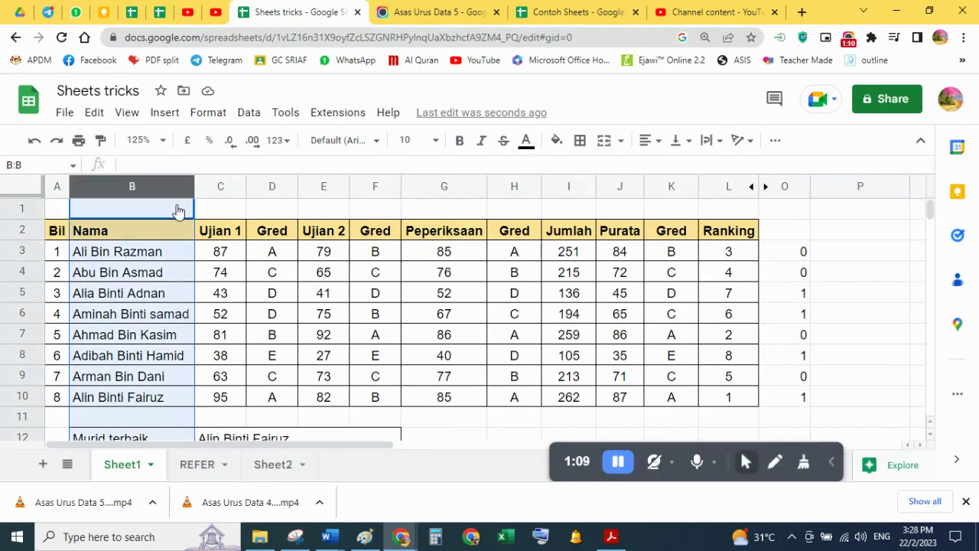
{"action": "right_click", "coordinate": [172, 205]}
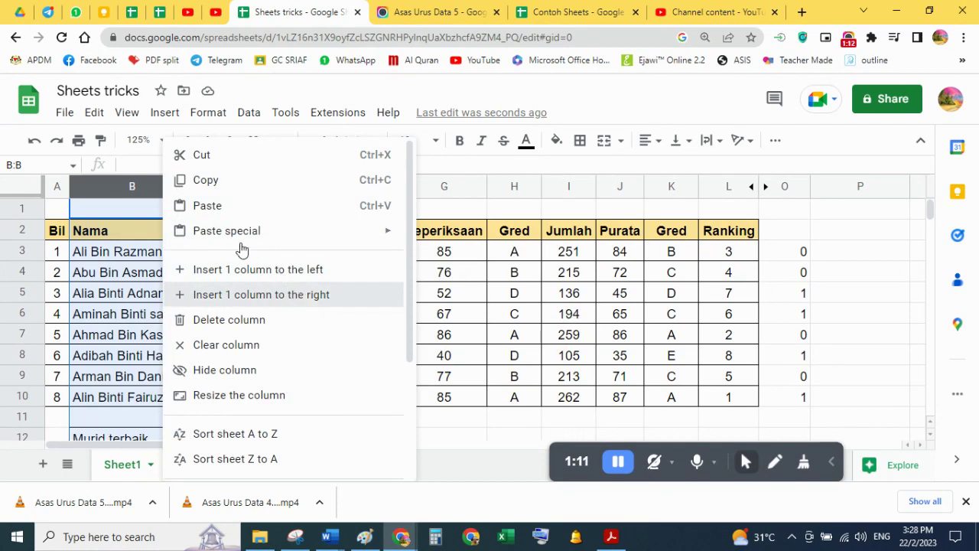
{"action": "left_click", "coordinate": [241, 294]}
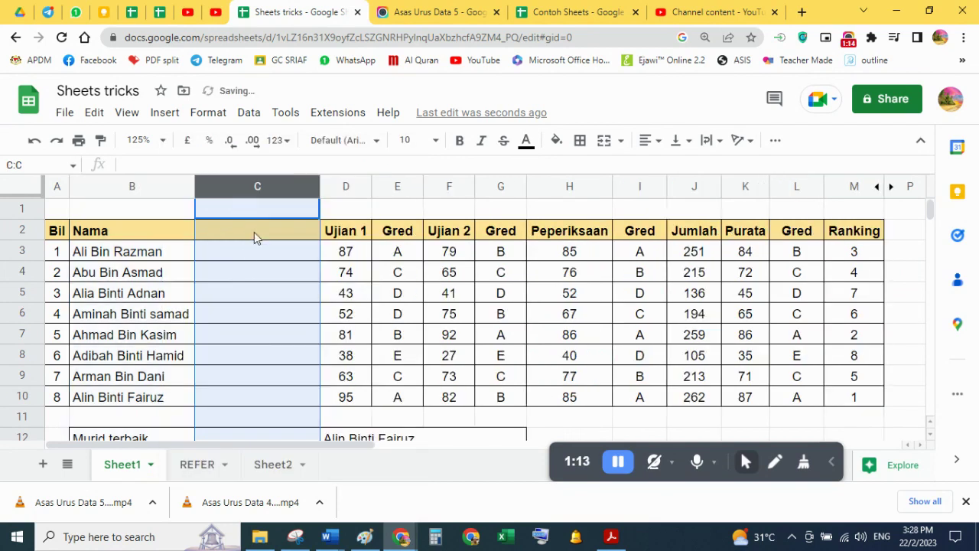
Head the new column C2 'Jantina' and make the column narrower.
{"action": "left_click", "coordinate": [254, 231]}
{"action": "type", "text": "Jantina"}
{"action": "left_click", "coordinate": [268, 284]}
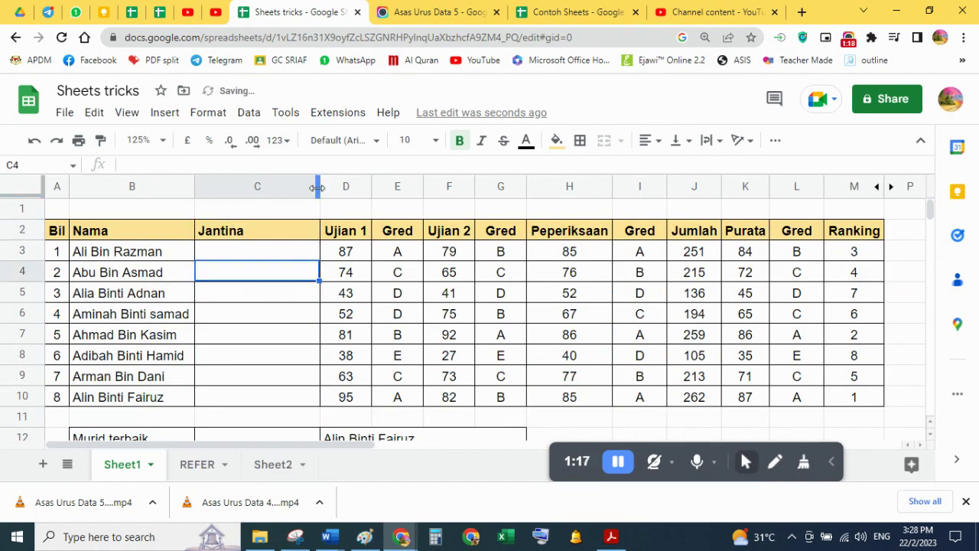
{"action": "mouse_move", "coordinate": [318, 187]}
{"action": "left_mouse_down"}
{"action": "mouse_move", "coordinate": [254, 190]}
{"action": "mouse_move", "coordinate": [237, 252]}
{"action": "left_mouse_up"}
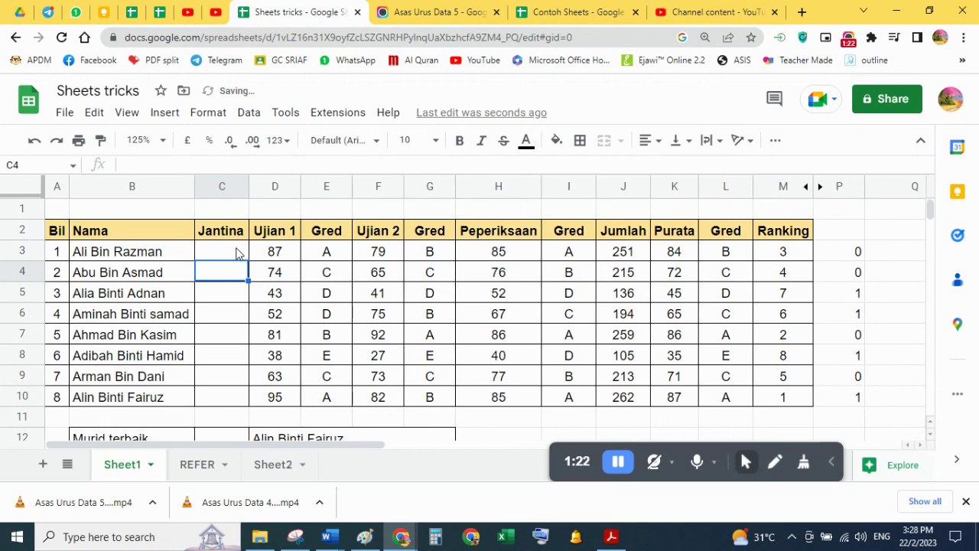
{"action": "left_click", "coordinate": [238, 252]}
Enter =IF(P3,"P","L") in C3 so it shows P or L from the helper value.
{"action": "type", "text": "="}
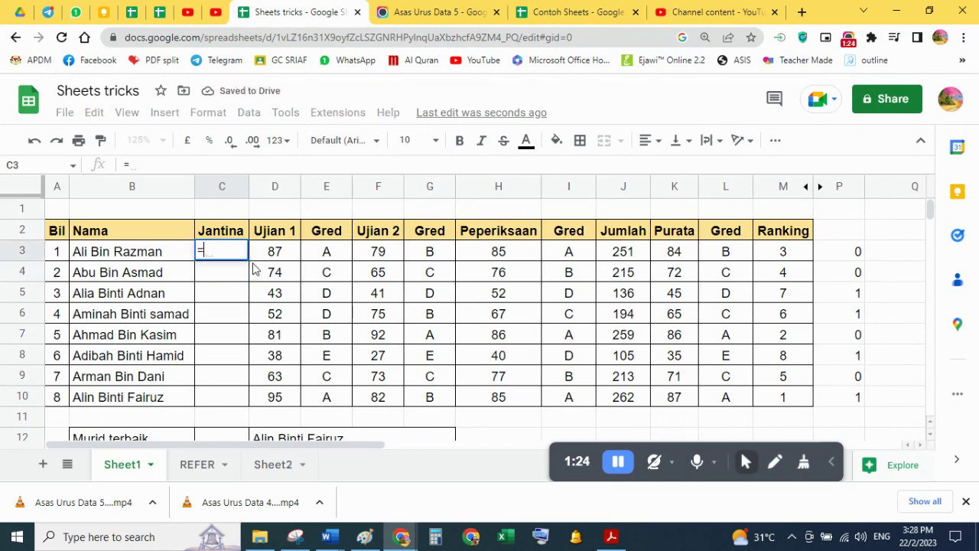
{"action": "key", "text": "Escape"}
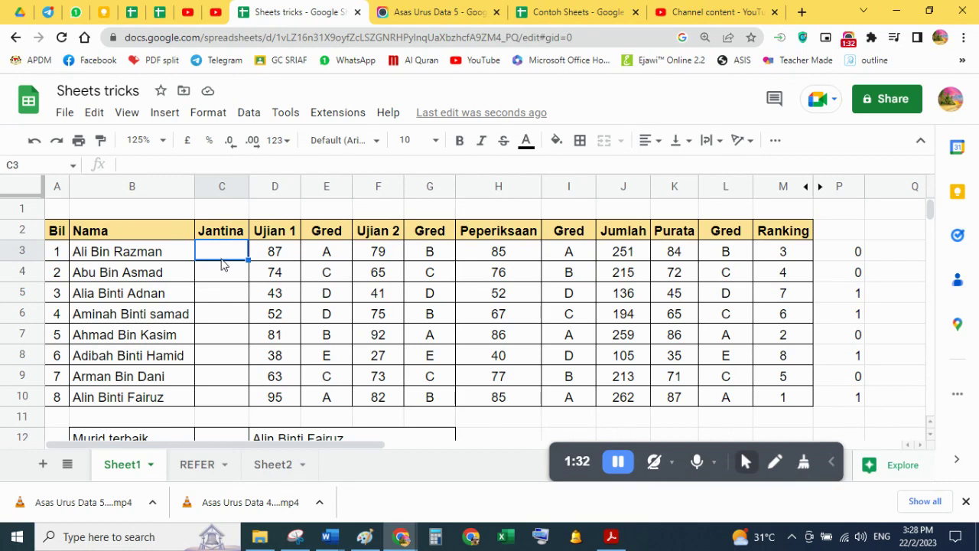
{"action": "type", "text": "="}
{"action": "type", "text": "IF"}
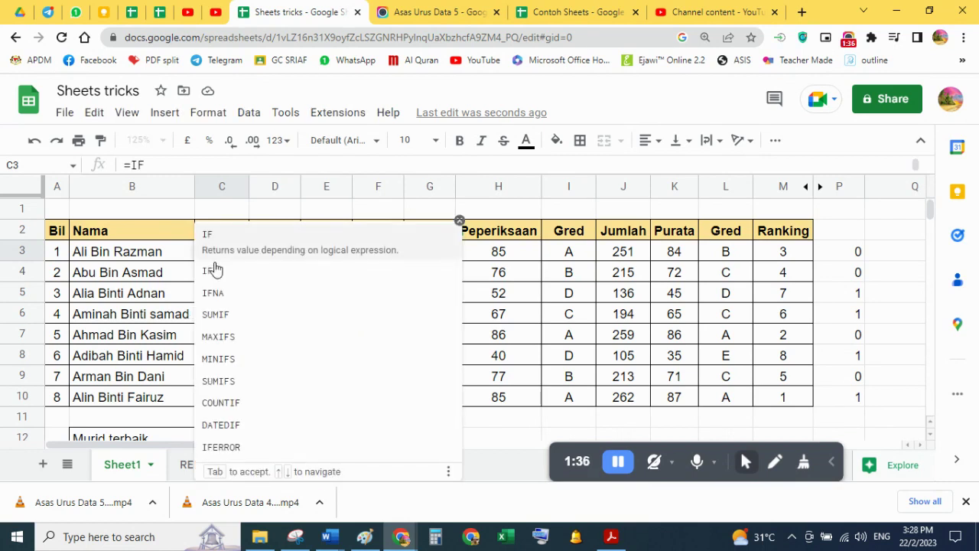
{"action": "type", "text": "("}
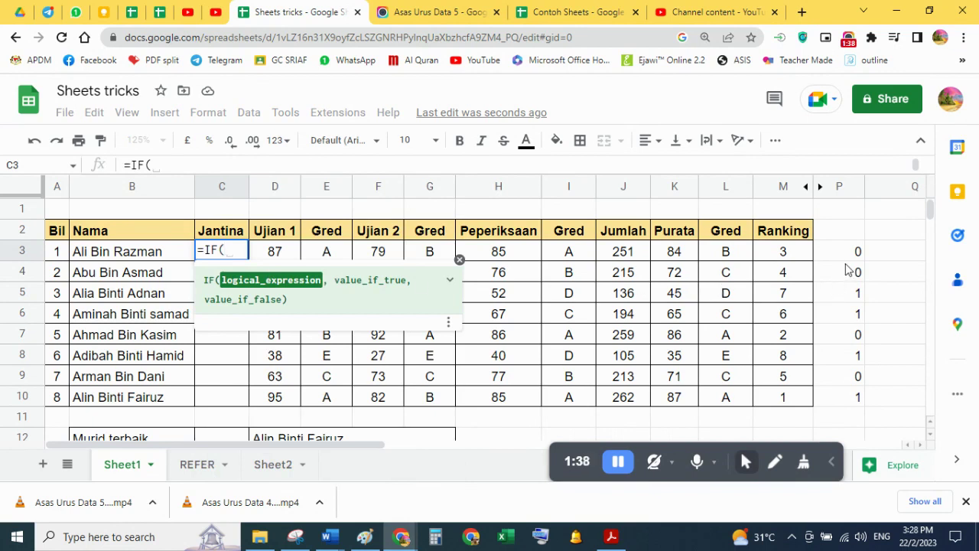
{"action": "left_click", "coordinate": [848, 255]}
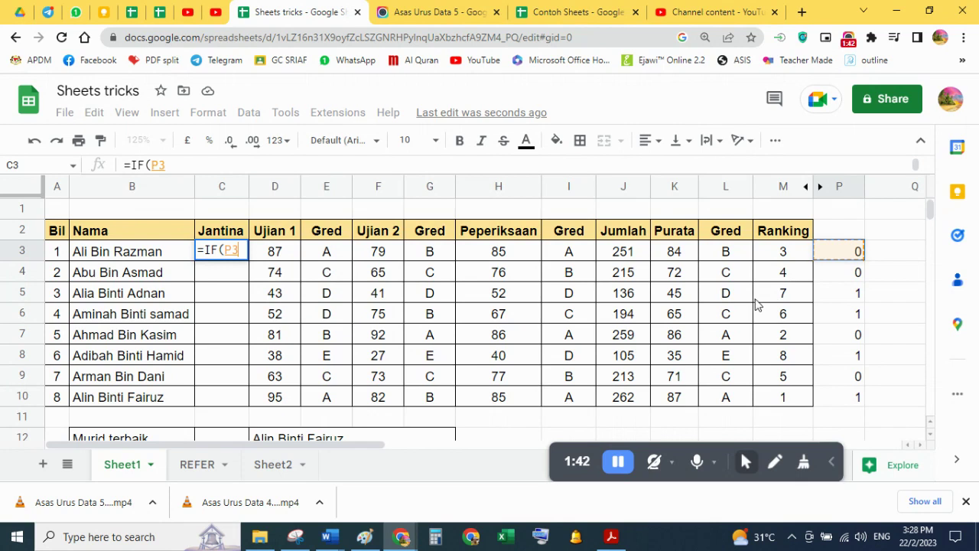
{"action": "type", "text": ","}
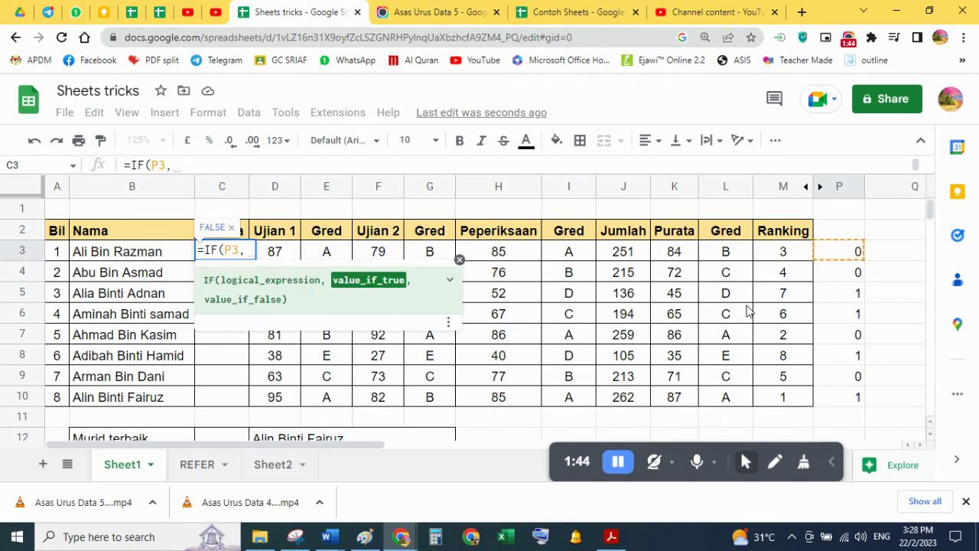
{"action": "type", "text": "\"P"}
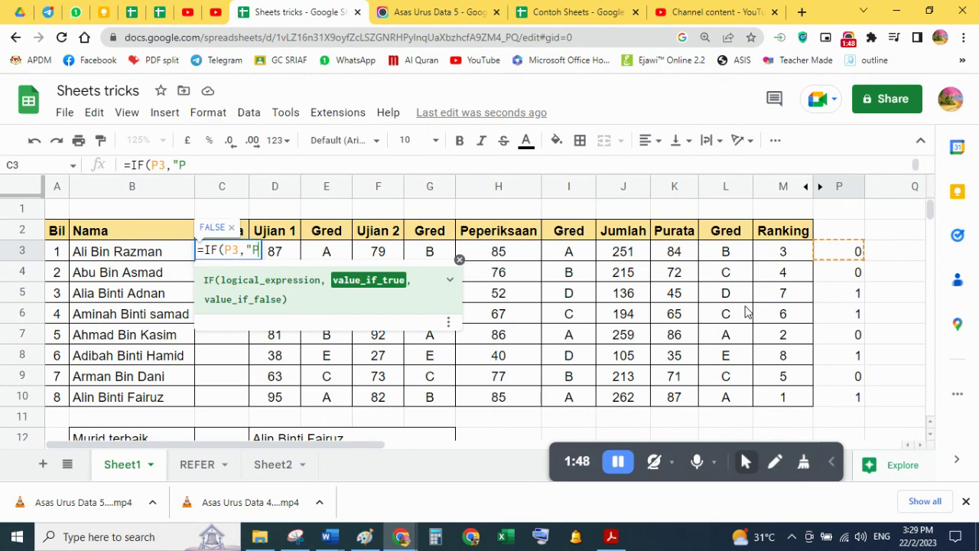
{"action": "type", "text": "\""}
{"action": "type", "text": ",\""}
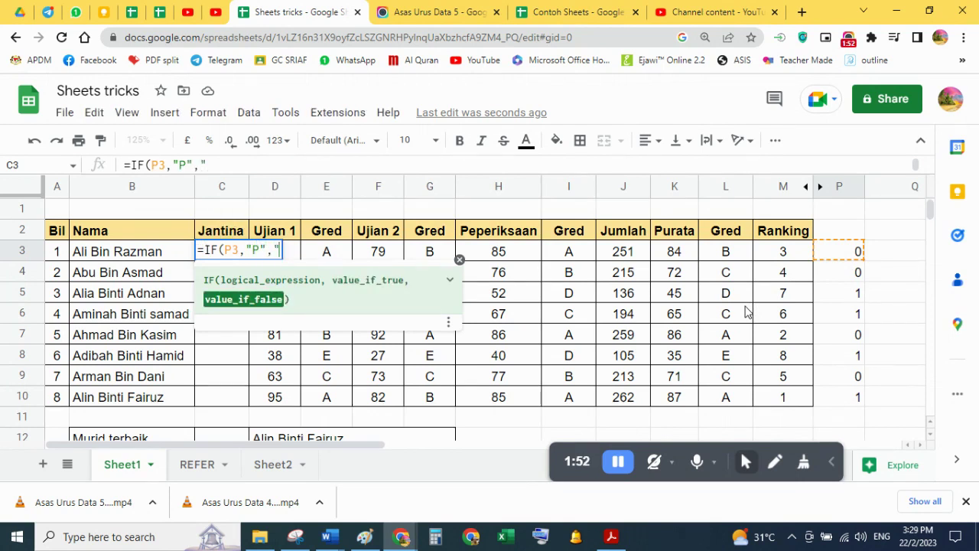
{"action": "type", "text": "L\""}
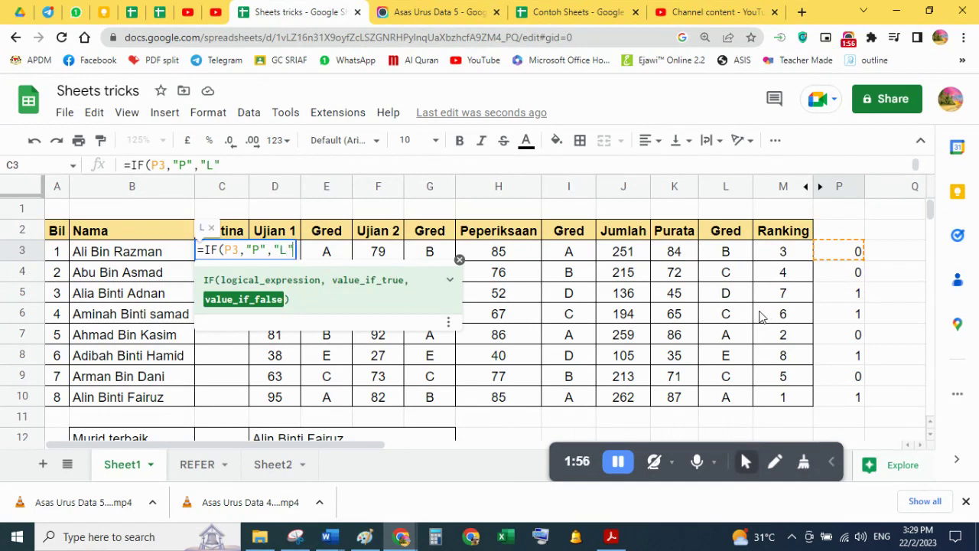
{"action": "type", "text": ")"}
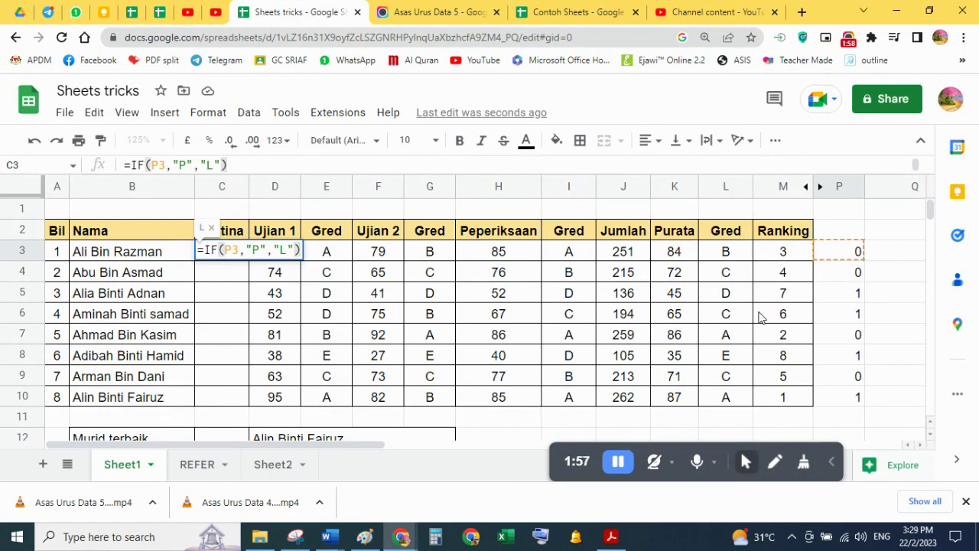
{"action": "key", "text": "Return"}
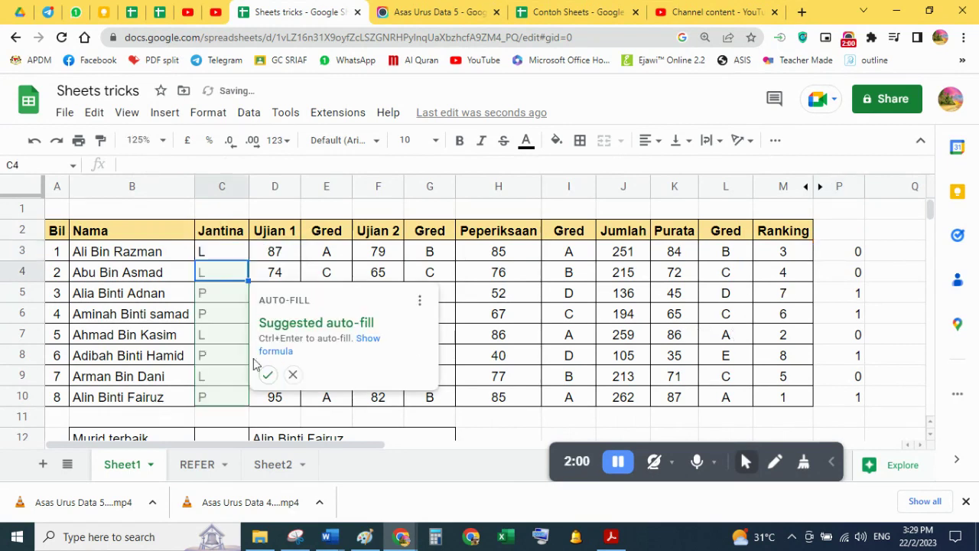
Fill the IF formula down to C10 and centre the L/P letters in C3:C10.
{"action": "left_click", "coordinate": [267, 374]}
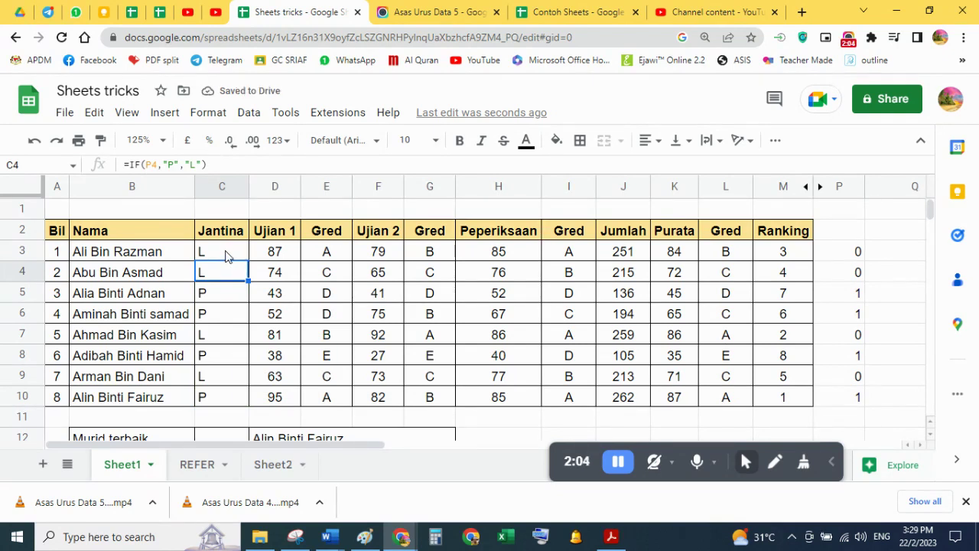
{"action": "left_click_drag", "start_coordinate": [225, 257], "coordinate": [222, 398]}
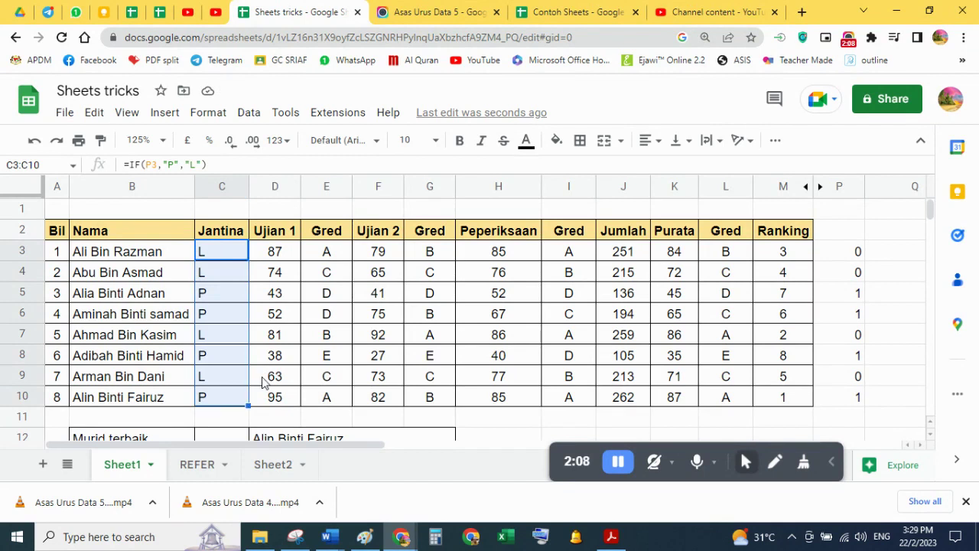
{"action": "left_click", "coordinate": [646, 141]}
{"action": "left_click", "coordinate": [668, 177]}
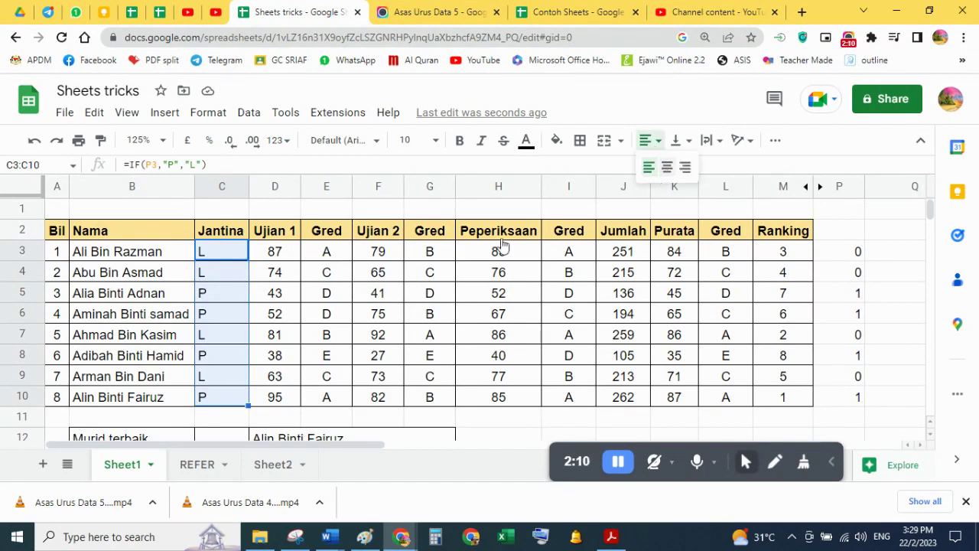
{"action": "left_click", "coordinate": [238, 260]}
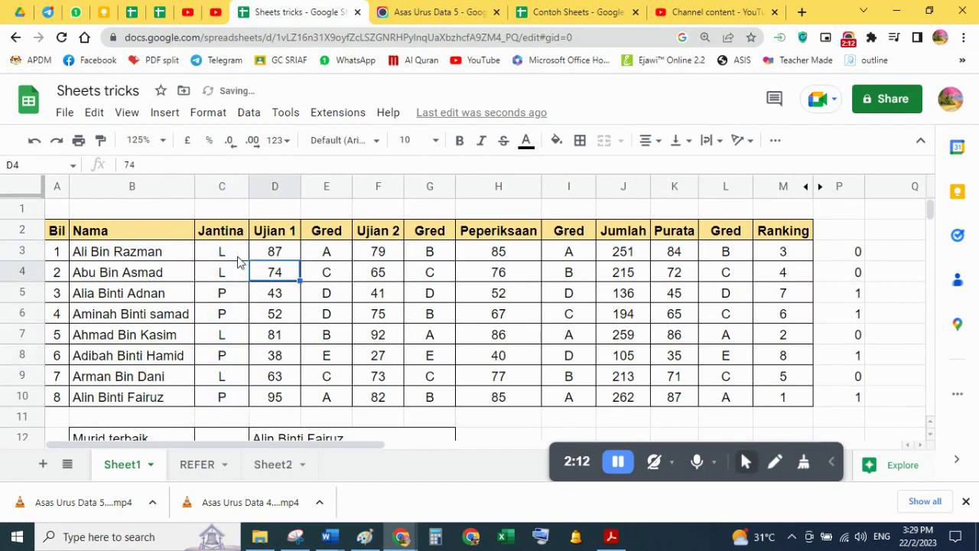
Replace P3 in C3's formula with COUNTIFS(B3,"*BINTI*"), making =IF(COUNTIFS(B3,"*BINTI*"),"P","L").
{"action": "left_click", "coordinate": [825, 262]}
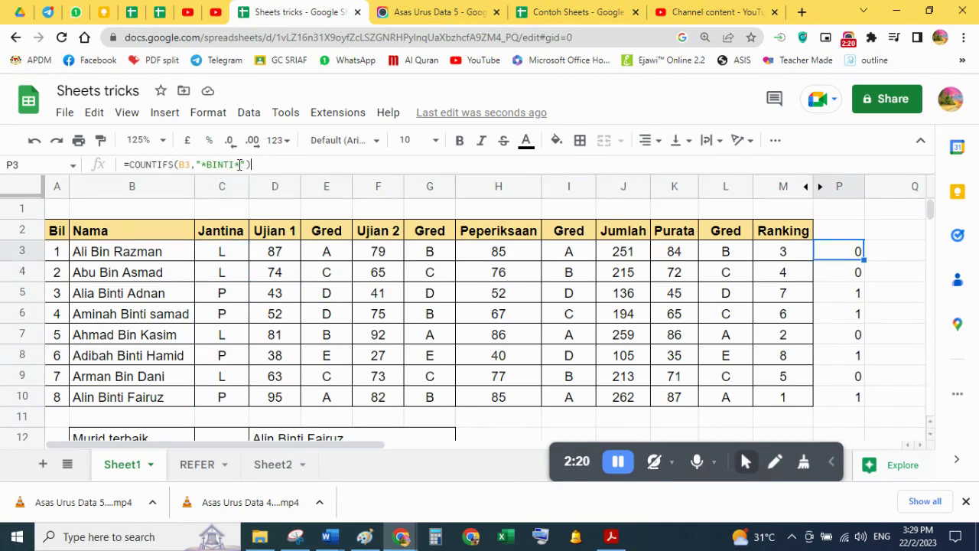
{"action": "left_click_drag", "start_coordinate": [251, 165], "coordinate": [136, 165]}
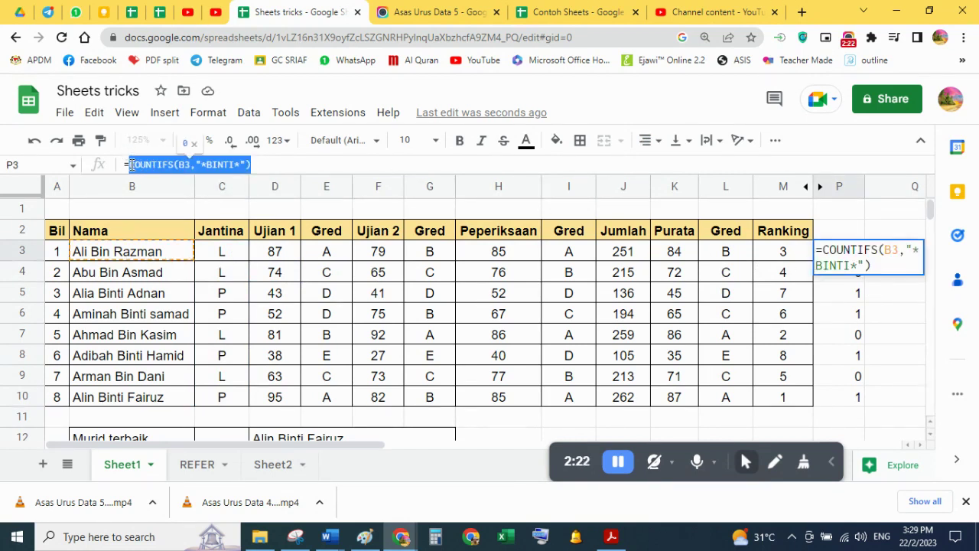
{"action": "key", "text": "Escape"}
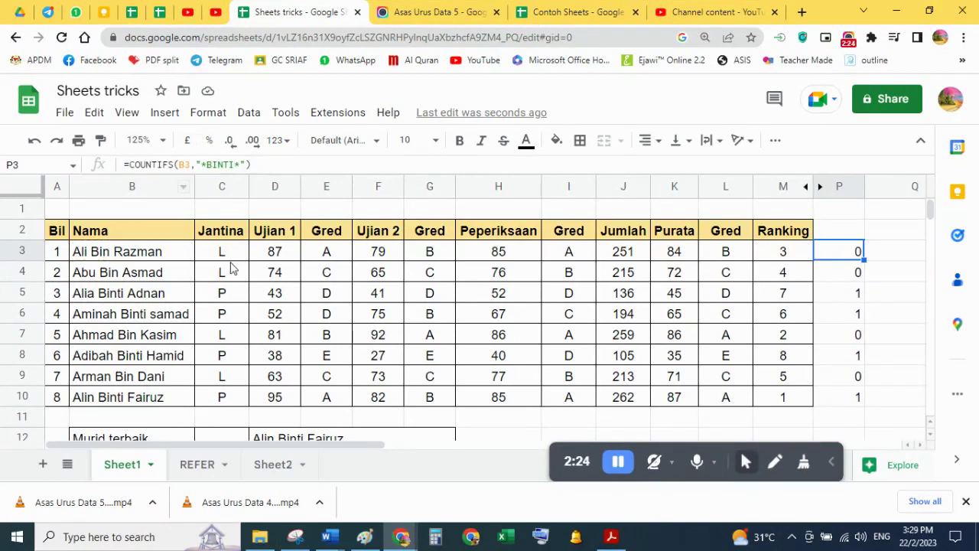
{"action": "left_click", "coordinate": [218, 258]}
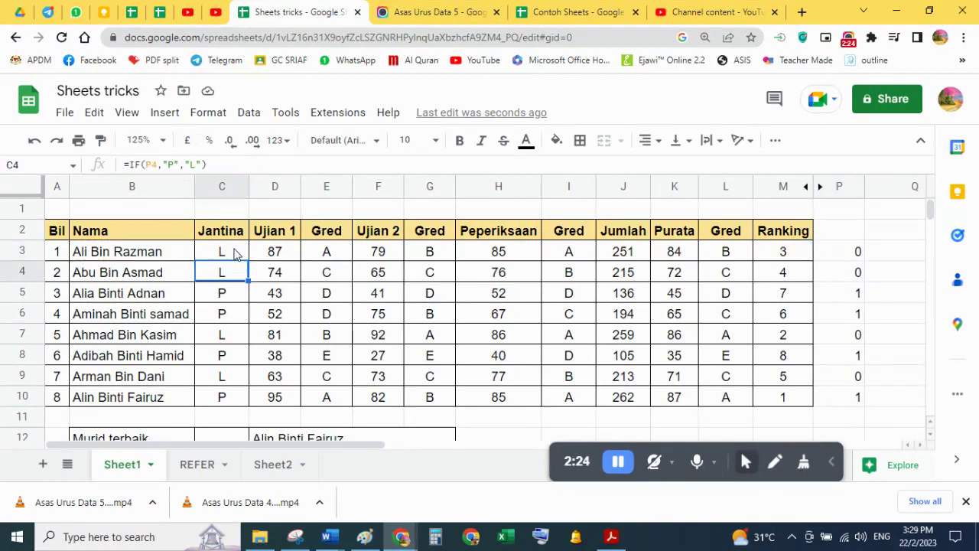
{"action": "double_click", "coordinate": [150, 164]}
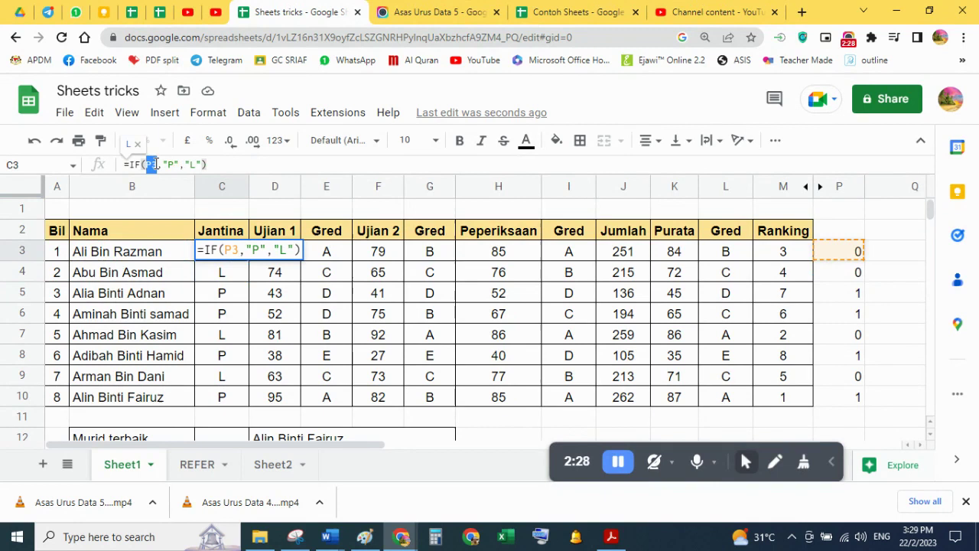
{"action": "type", "text": "COUNTIFS(B3,\"*BINTI*\")"}
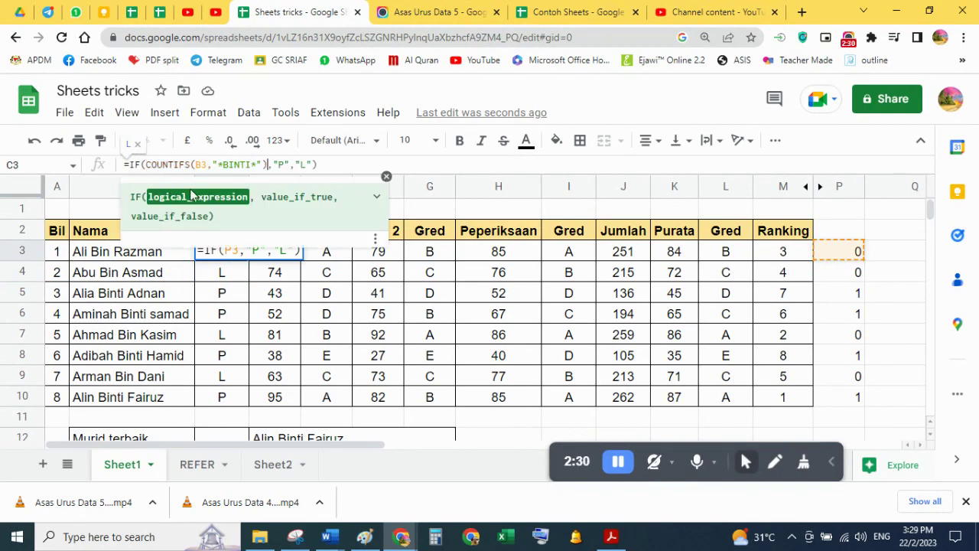
{"action": "left_click", "coordinate": [329, 168]}
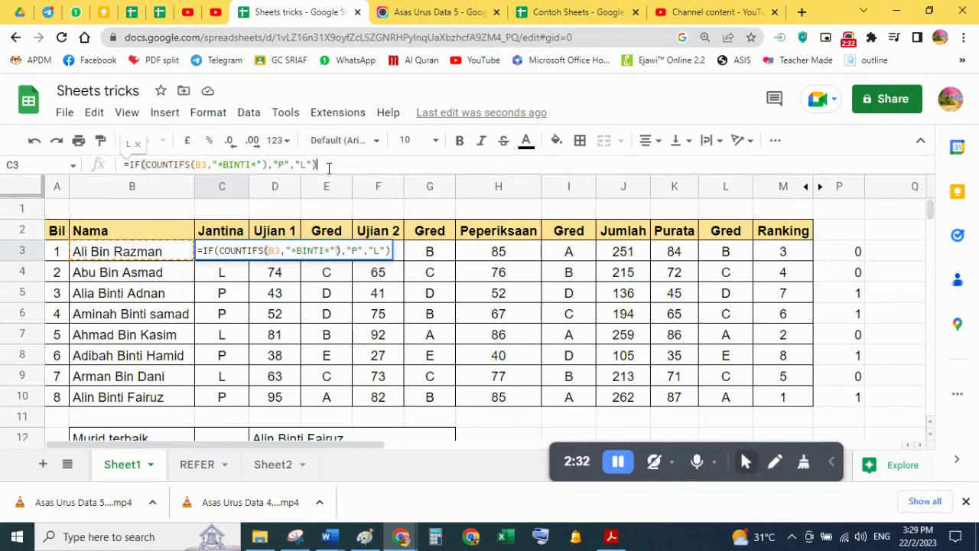
{"action": "key", "text": "Return"}
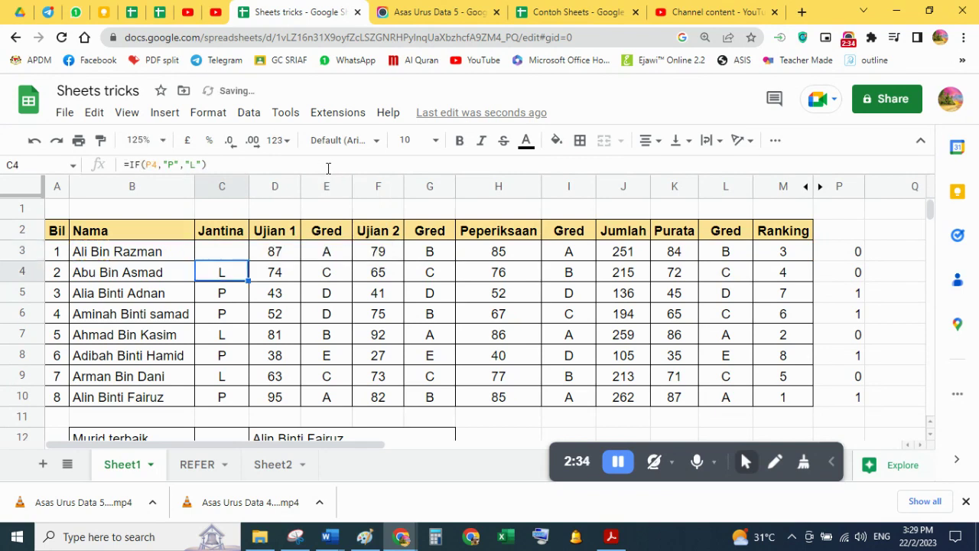
Copy C3's new formula down to C10 and delete the helper values in P3:P10.
{"action": "left_click", "coordinate": [223, 254]}
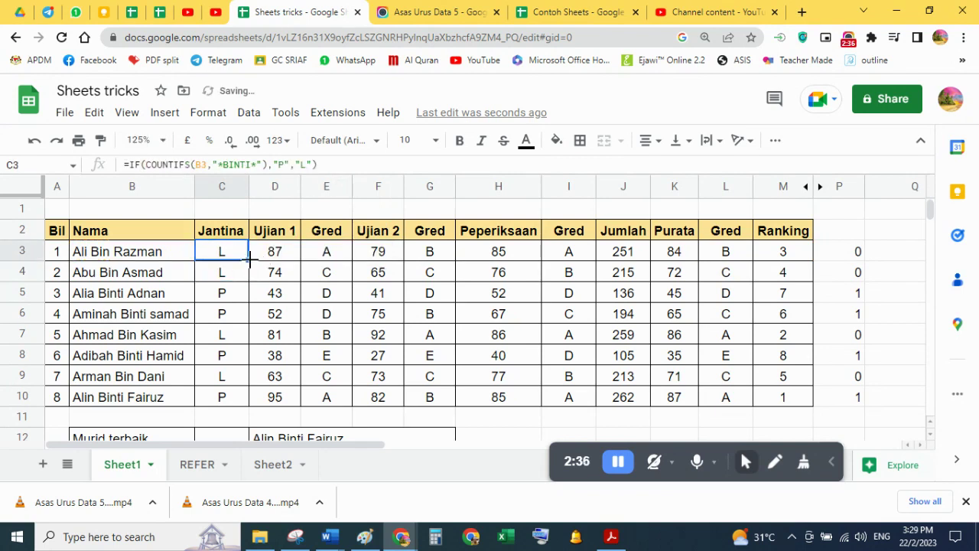
{"action": "left_click_drag", "start_coordinate": [249, 260], "coordinate": [246, 394]}
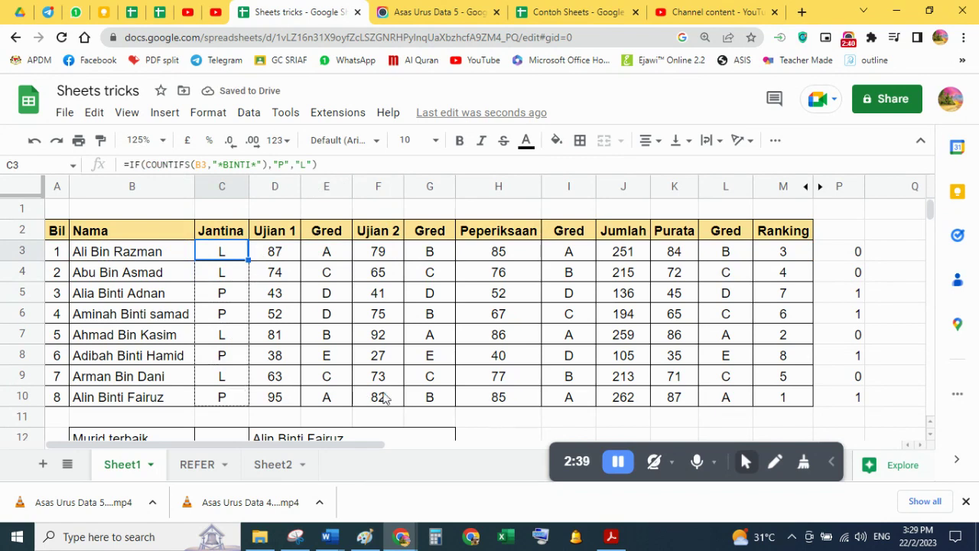
{"action": "left_click", "coordinate": [878, 261]}
{"action": "left_click_drag", "start_coordinate": [860, 258], "coordinate": [859, 399]}
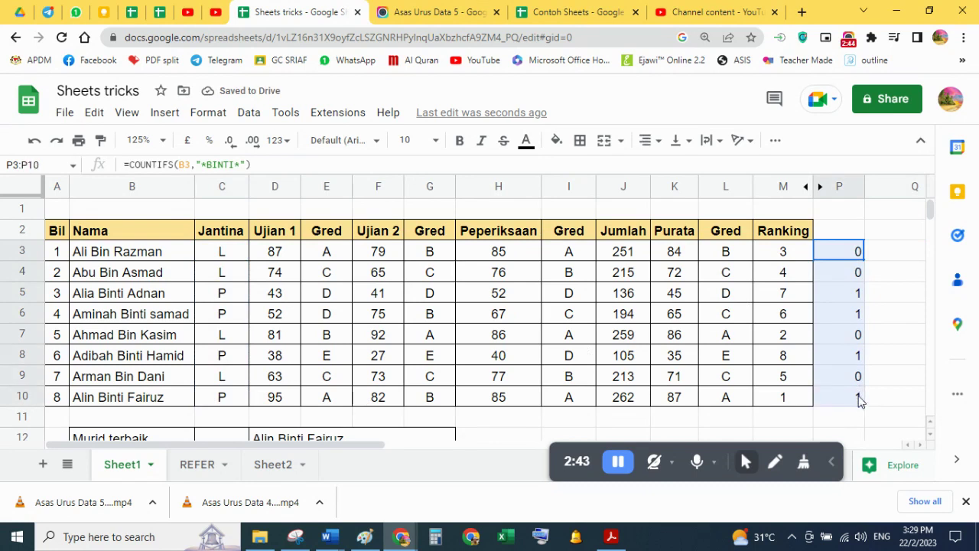
{"action": "key", "text": "Delete"}
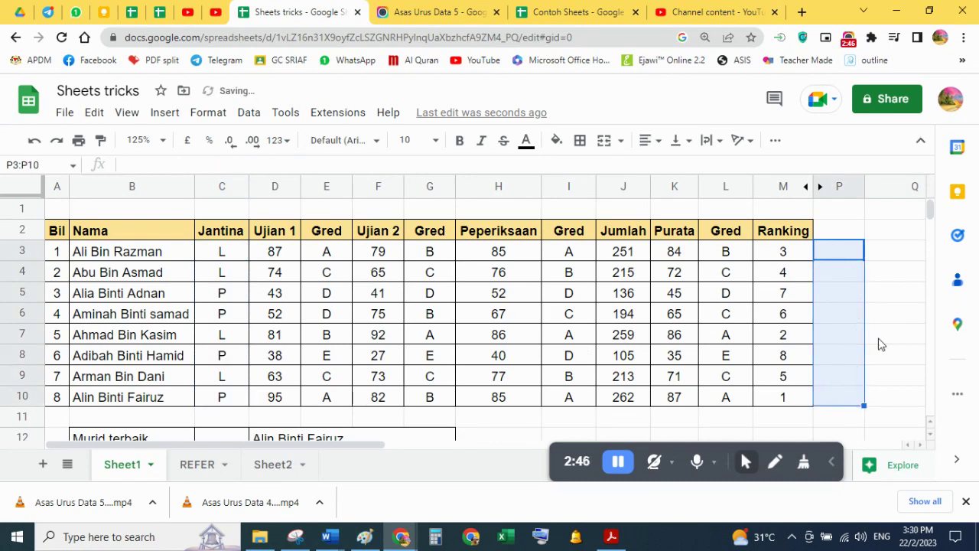
{"action": "left_click", "coordinate": [876, 335]}
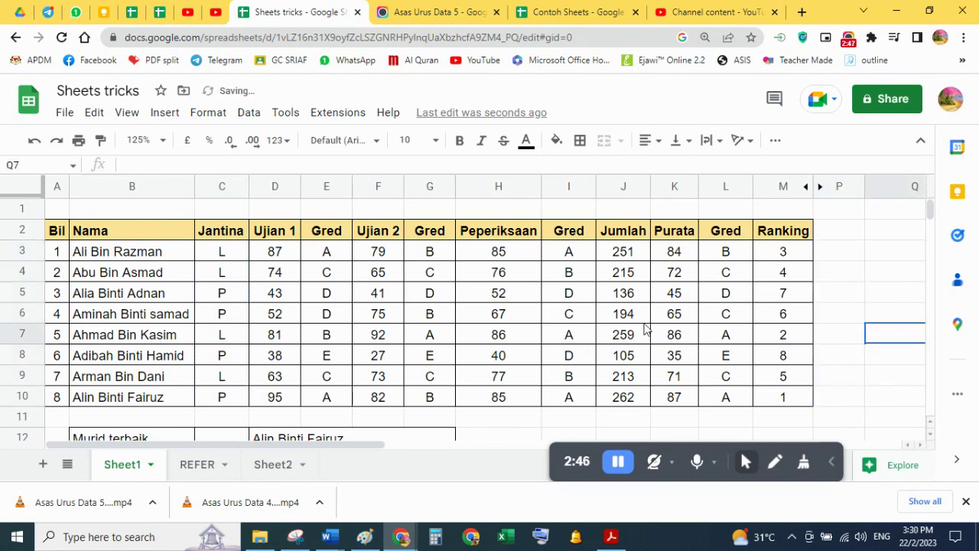
Check the Jantina formula in C3, the emptied column P, and the grade lookup in E6.
{"action": "left_click", "coordinate": [240, 254]}
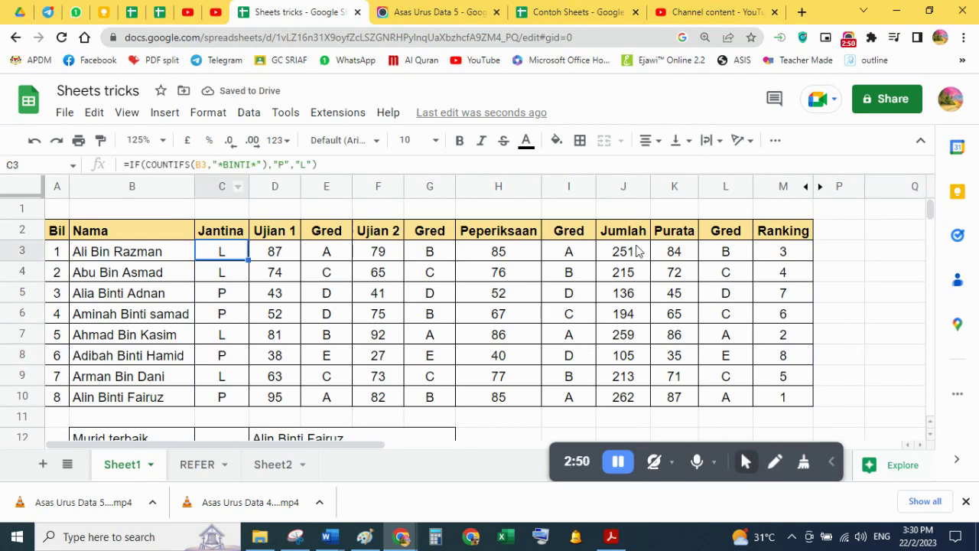
{"action": "left_click", "coordinate": [846, 256]}
{"action": "left_click", "coordinate": [845, 188]}
{"action": "left_click", "coordinate": [892, 253]}
{"action": "left_click", "coordinate": [244, 255]}
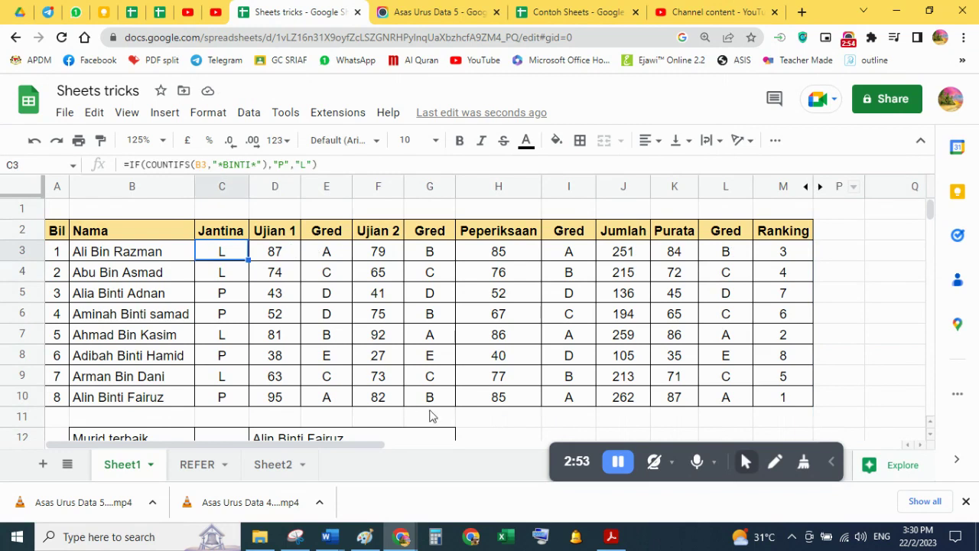
{"action": "left_click", "coordinate": [315, 320]}
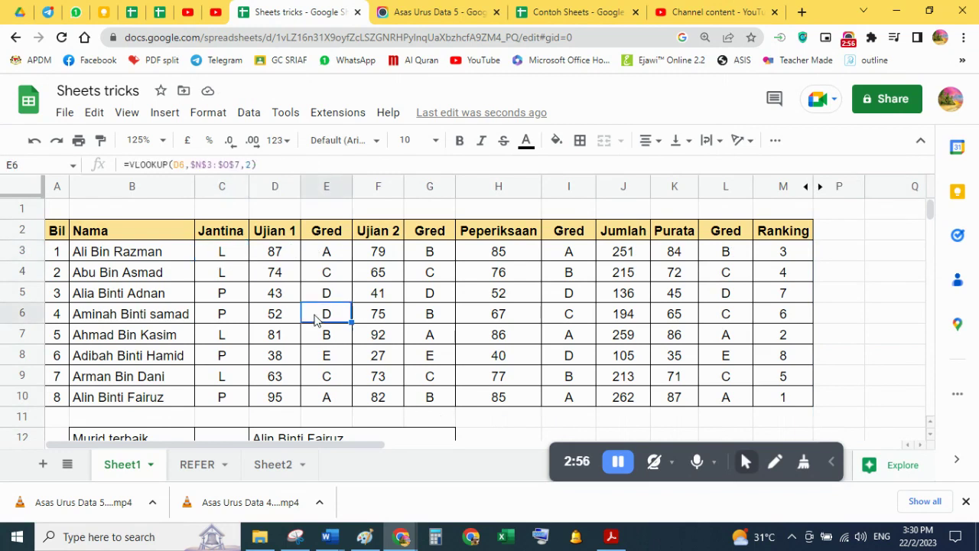